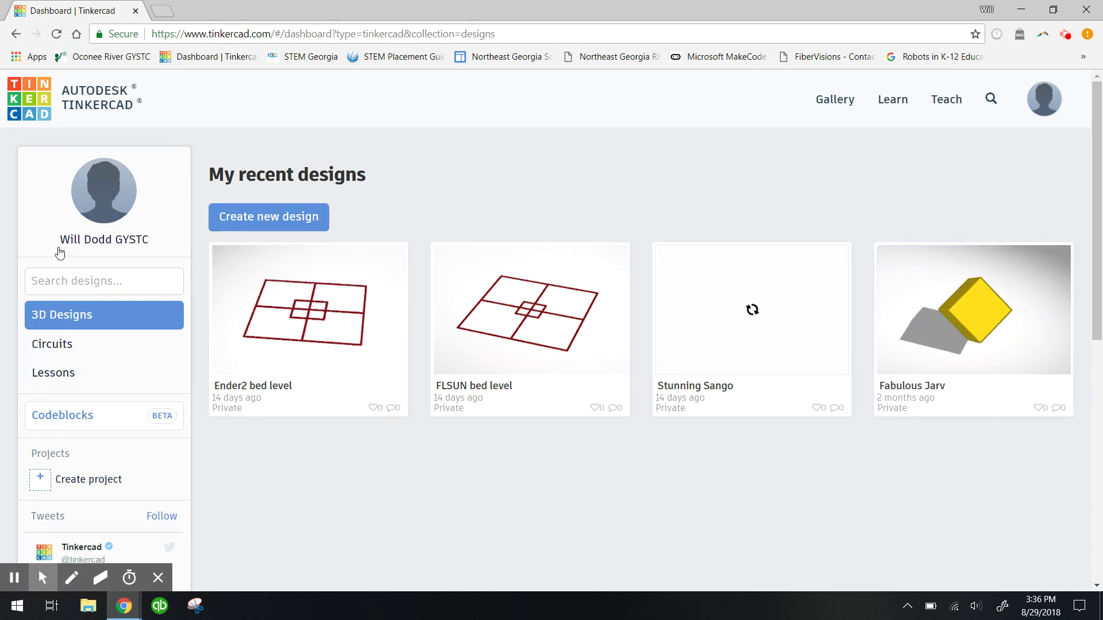
Step: Show the Circuits collection on the dashboard, listing the 'Fantabulous Blad' design
click(63, 355)
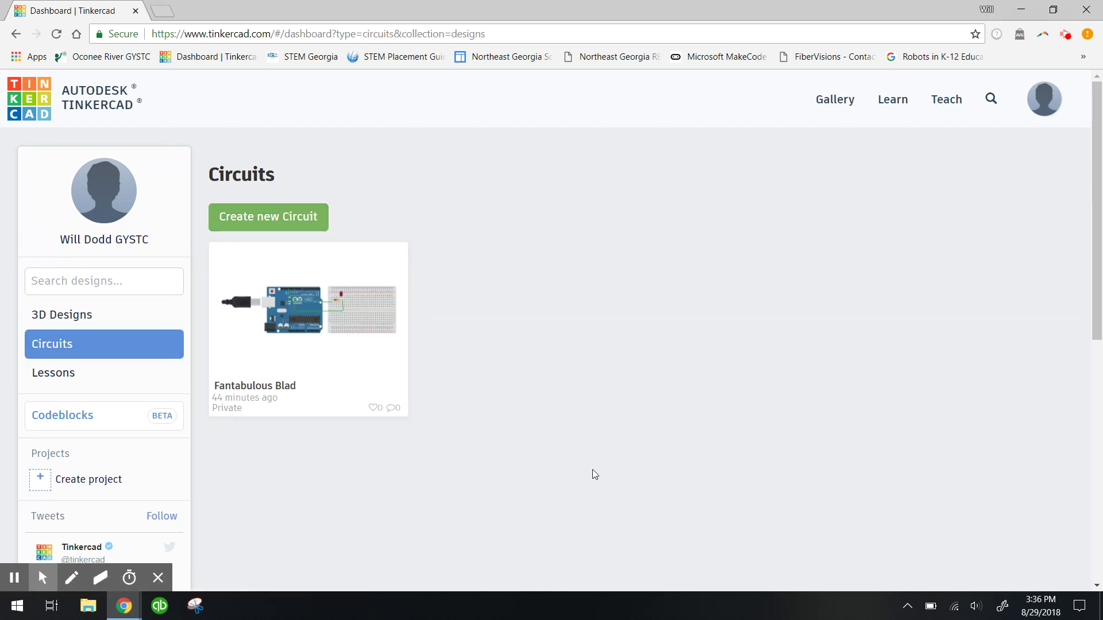
Step: Create a new circuit design and place an Arduino Uno R3 on its workspace
click(281, 223)
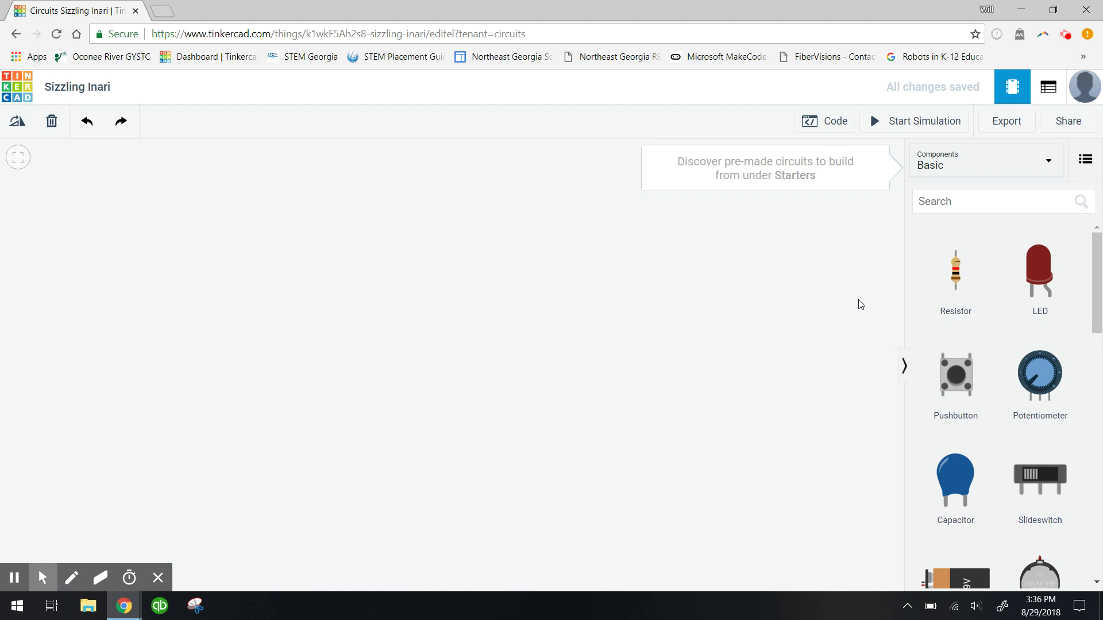
drag(1098, 271, 1080, 257)
Step: Add a Breadboard Small to the canvas beside the Arduino Uno R3
drag(1095, 273, 1100, 360)
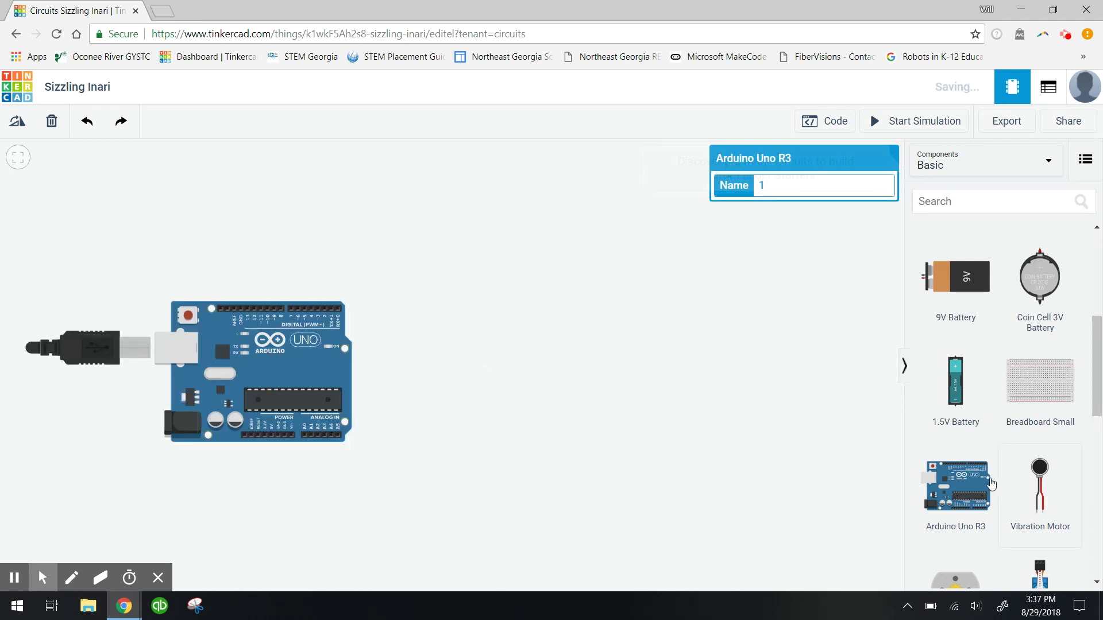
click(539, 365)
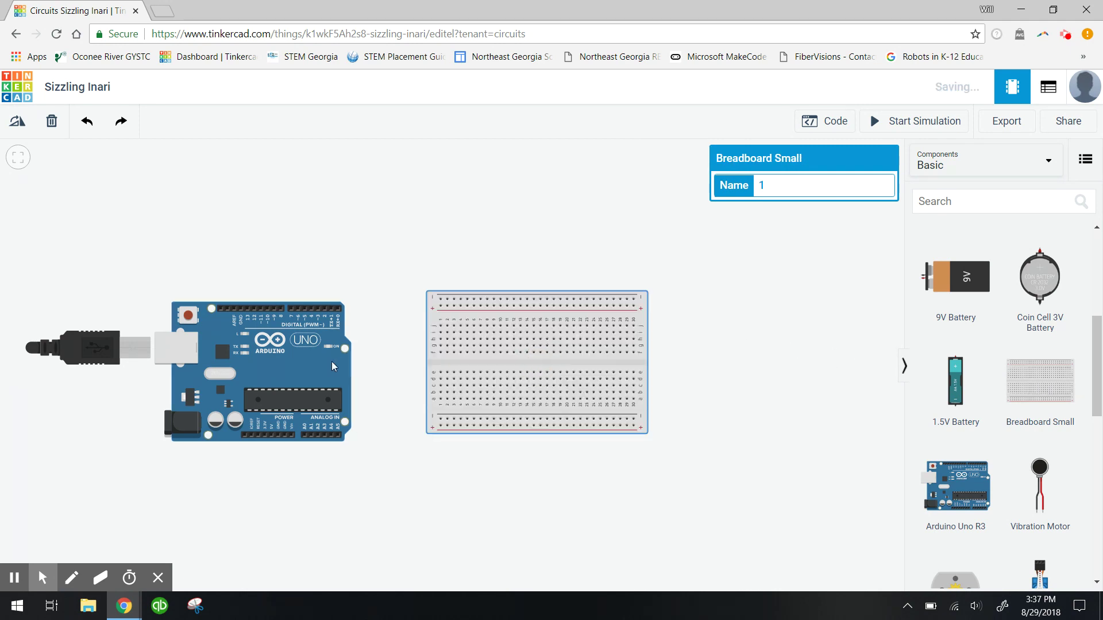
scroll(1069, 332, up, 5)
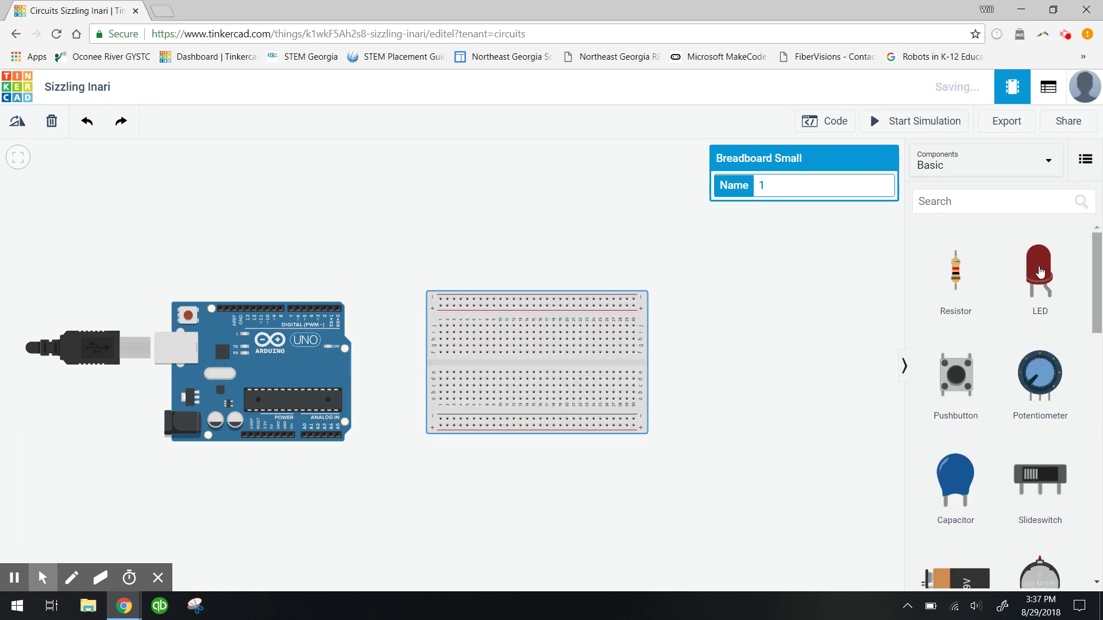
Step: Plug a red LED into the breadboard's top rows and move the Arduino closer
drag(1039, 272, 466, 329)
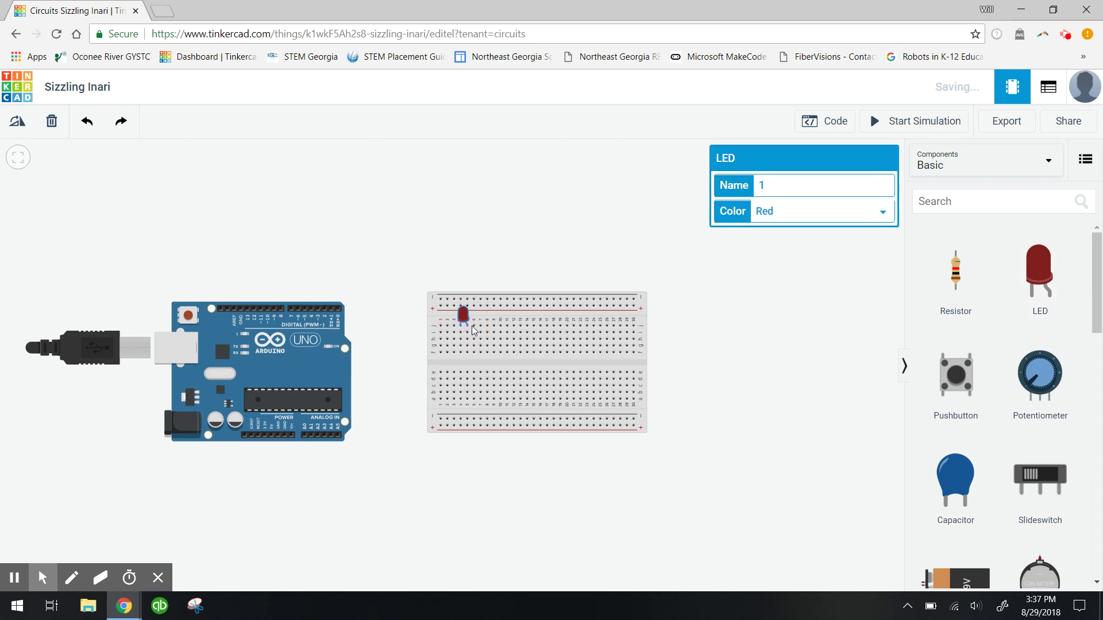
scroll(471, 329, up, 1)
scroll(474, 331, up, 1)
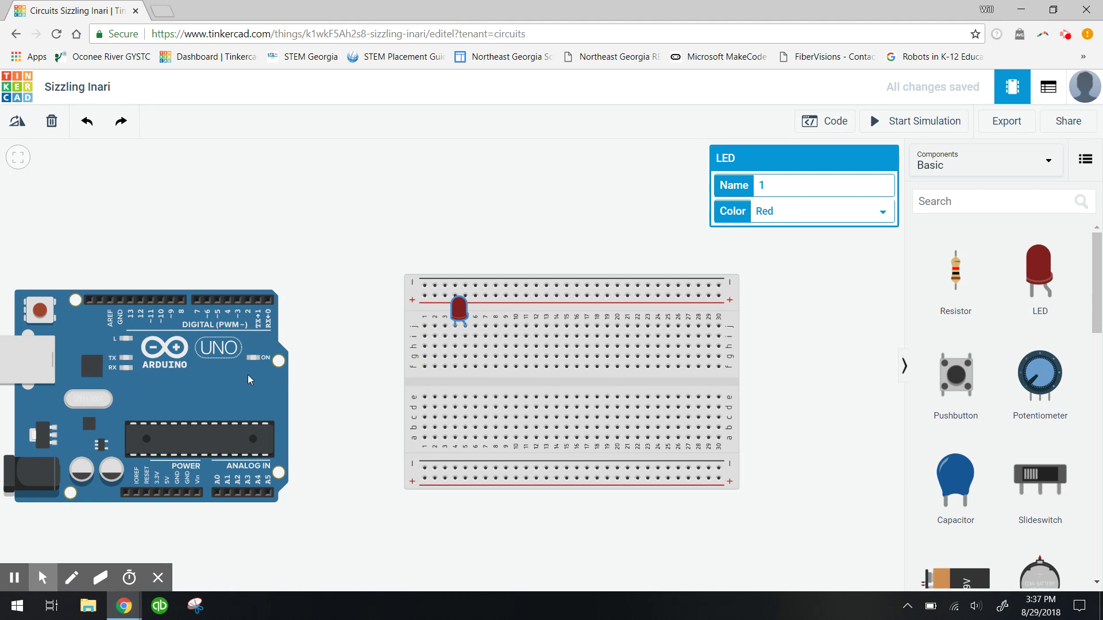
drag(235, 380, 269, 394)
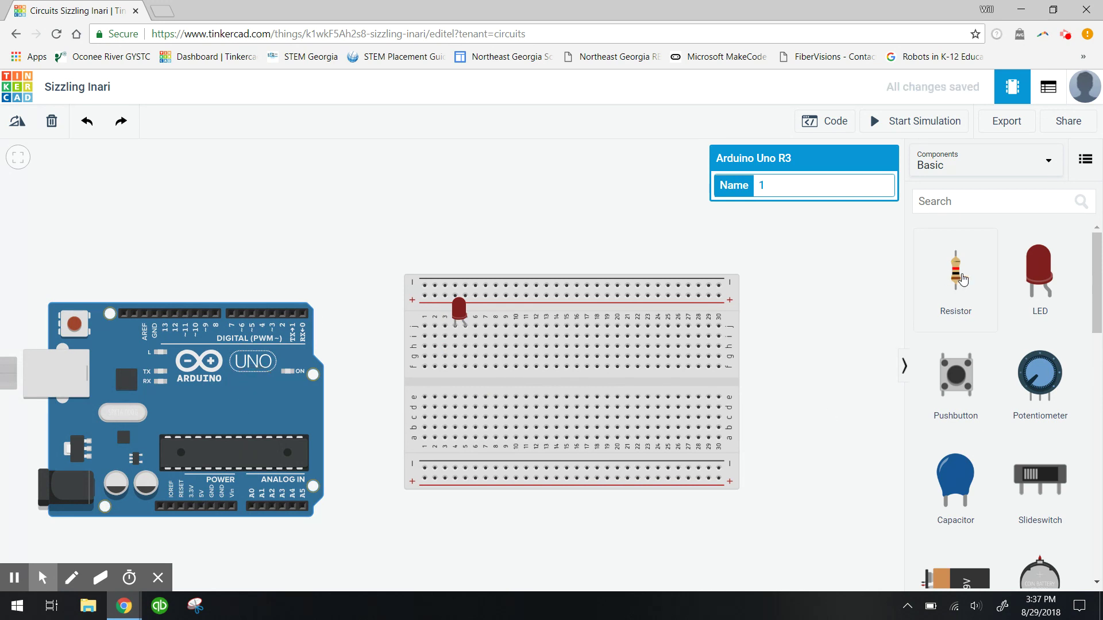
Step: Add a resistor to the breadboard, rotated horizontal and seated on row h beside the LED
drag(964, 280, 478, 370)
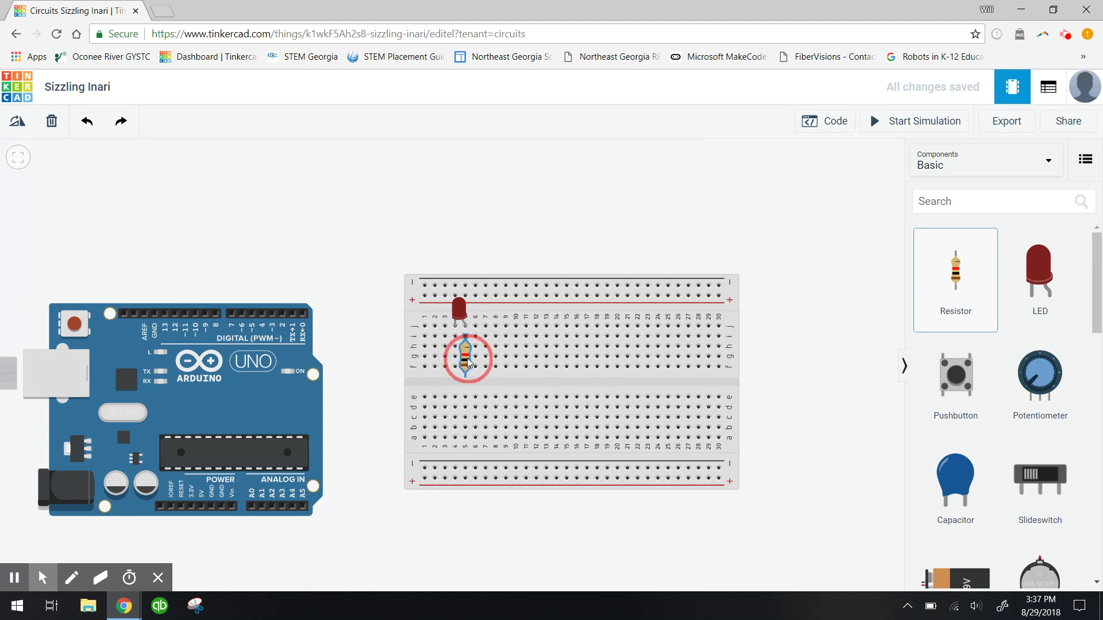
click(470, 327)
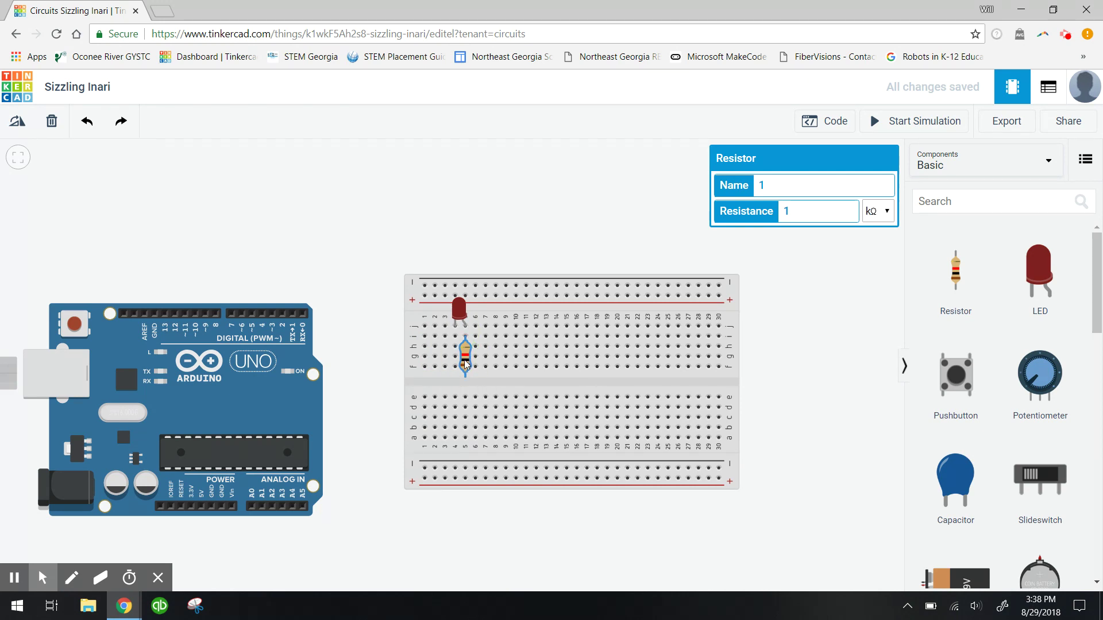
key(r)
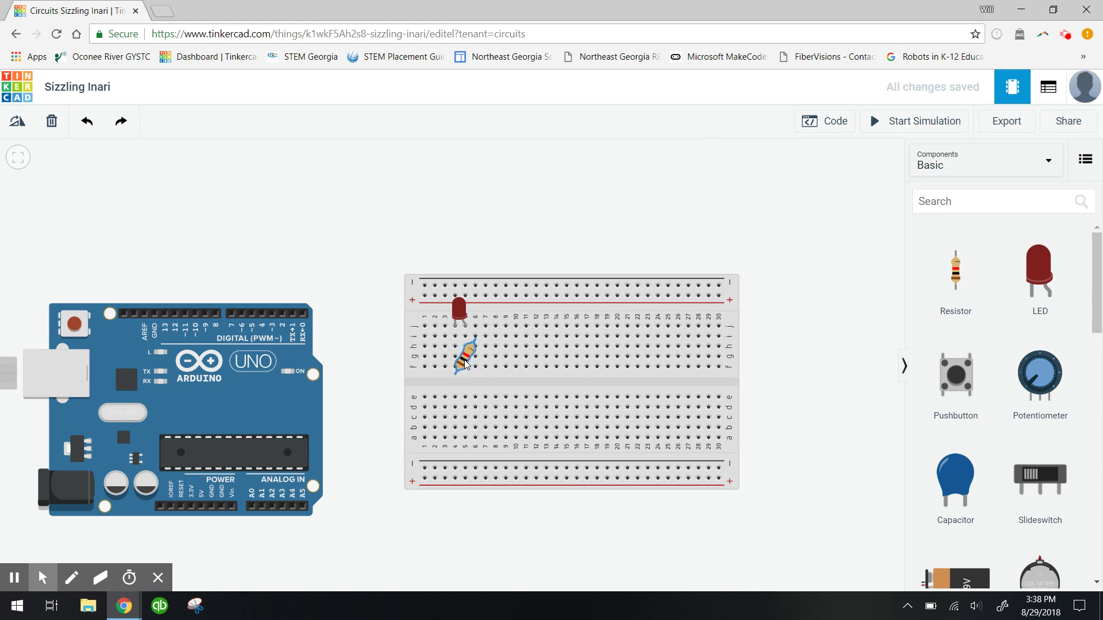
key(r)
key(r)
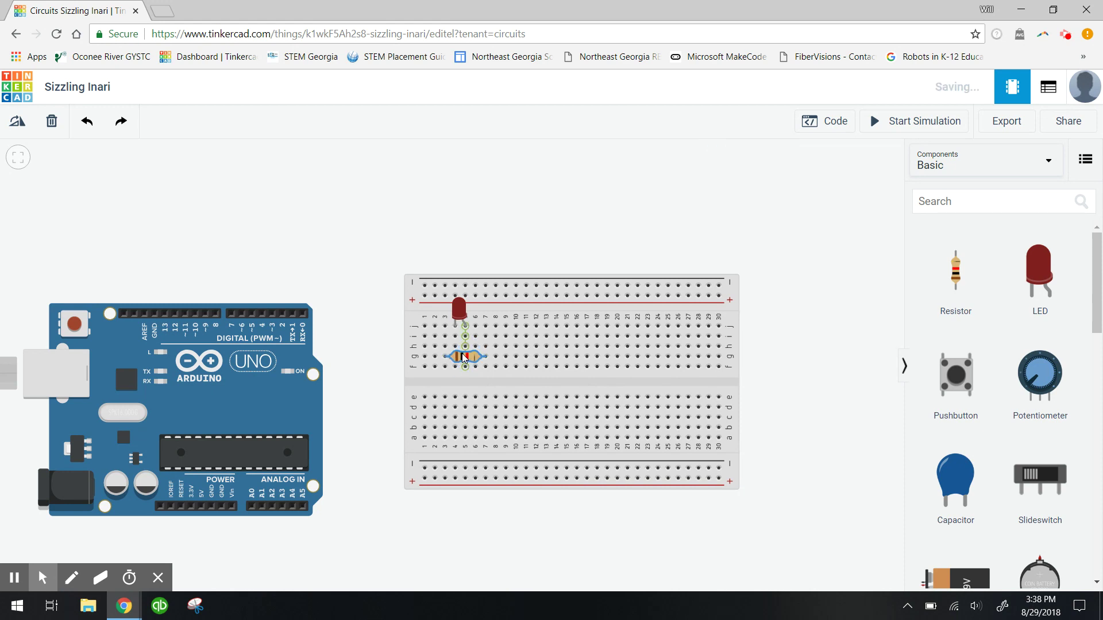
drag(466, 358, 483, 341)
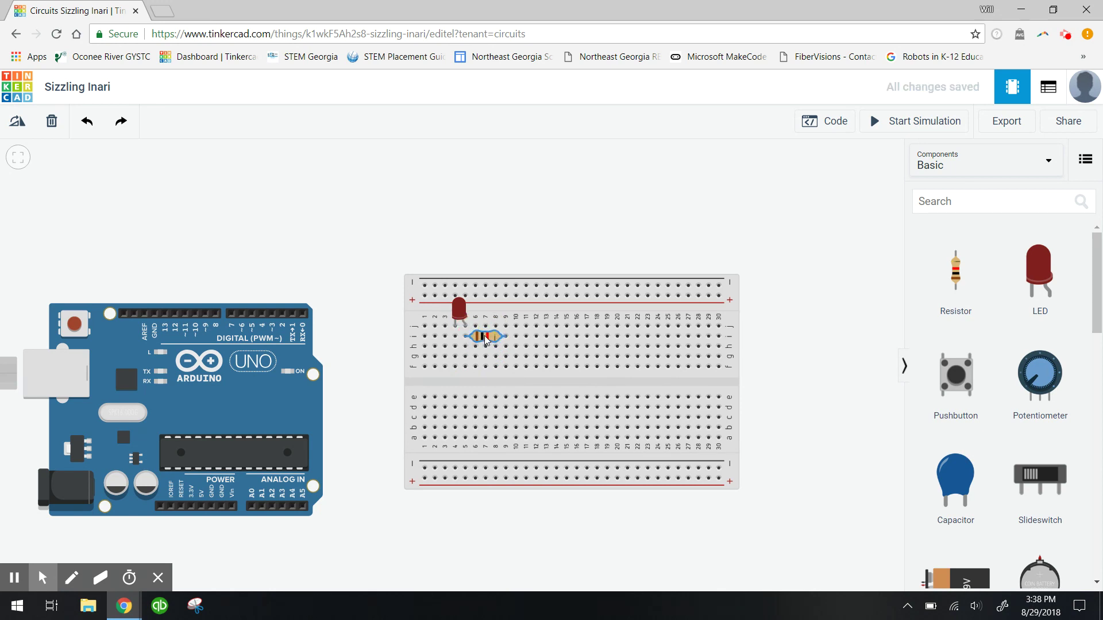
Step: Change the breadboard resistor's resistance from 1 kΩ to 220 Ω
click(485, 339)
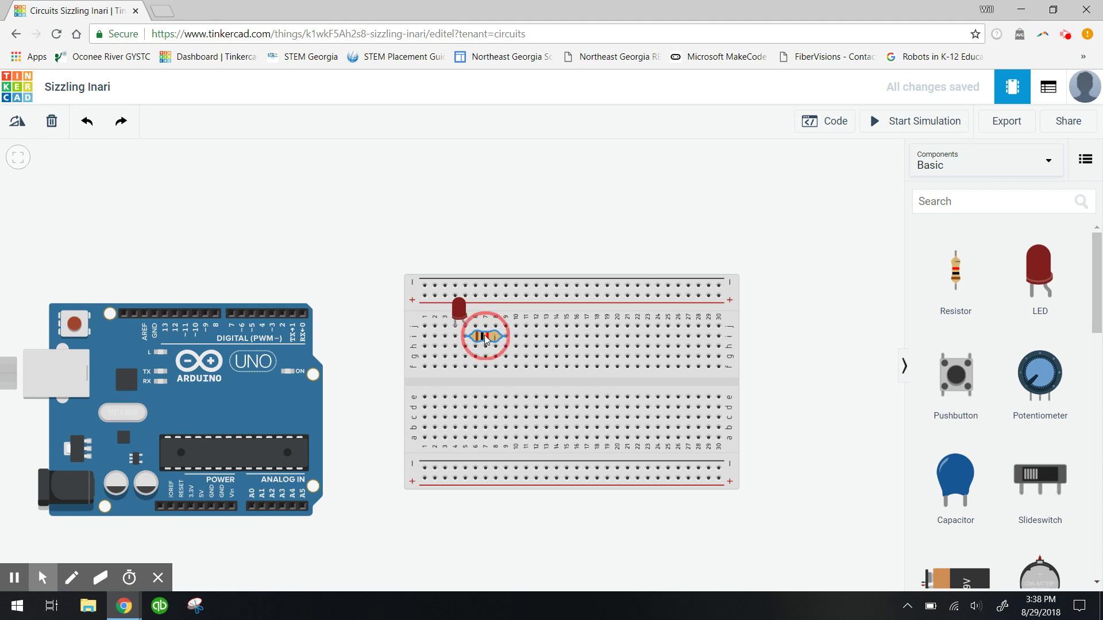
click(492, 340)
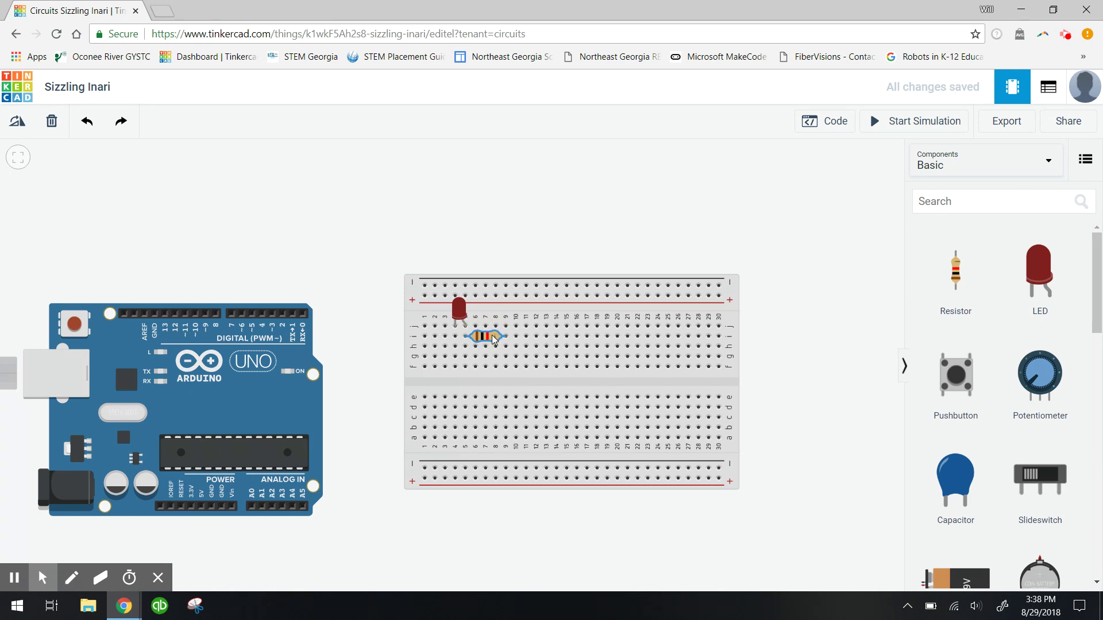
click(460, 309)
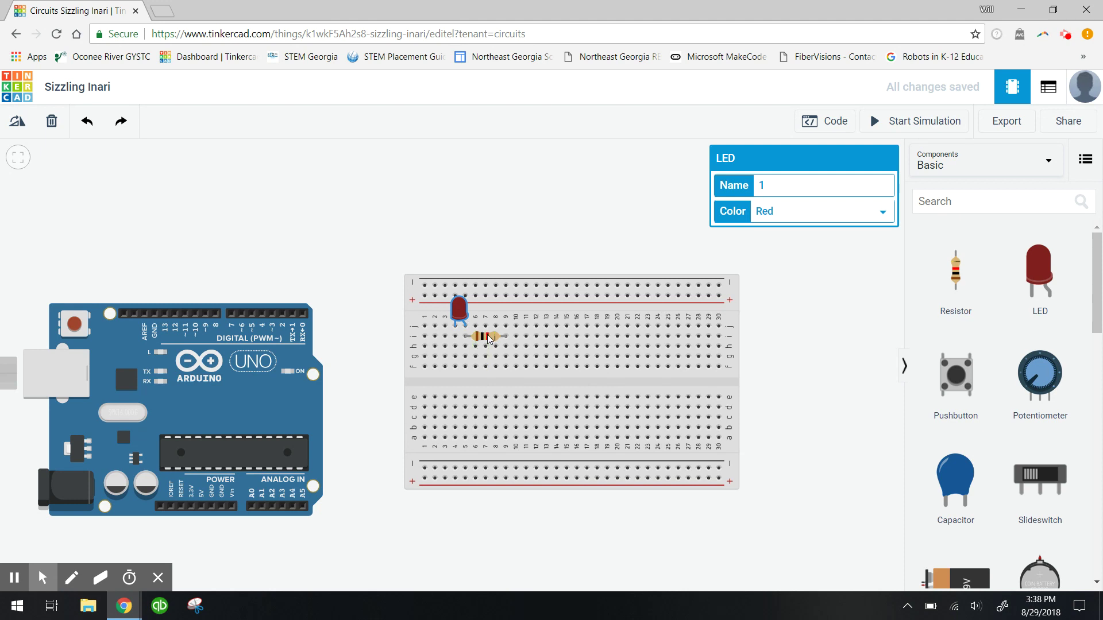
click(489, 339)
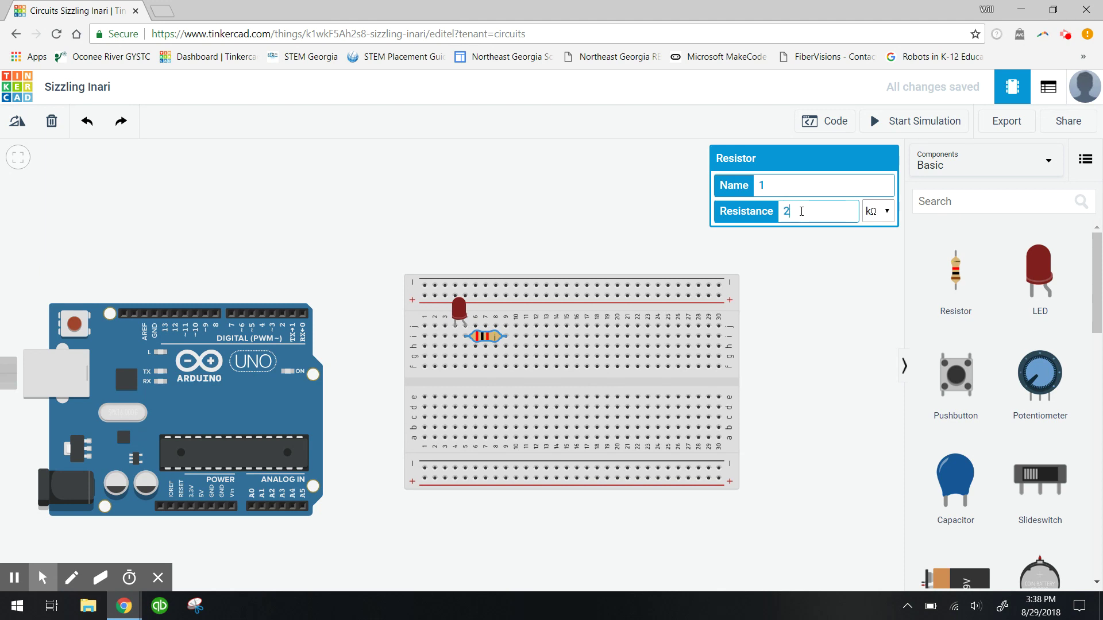
click(877, 211)
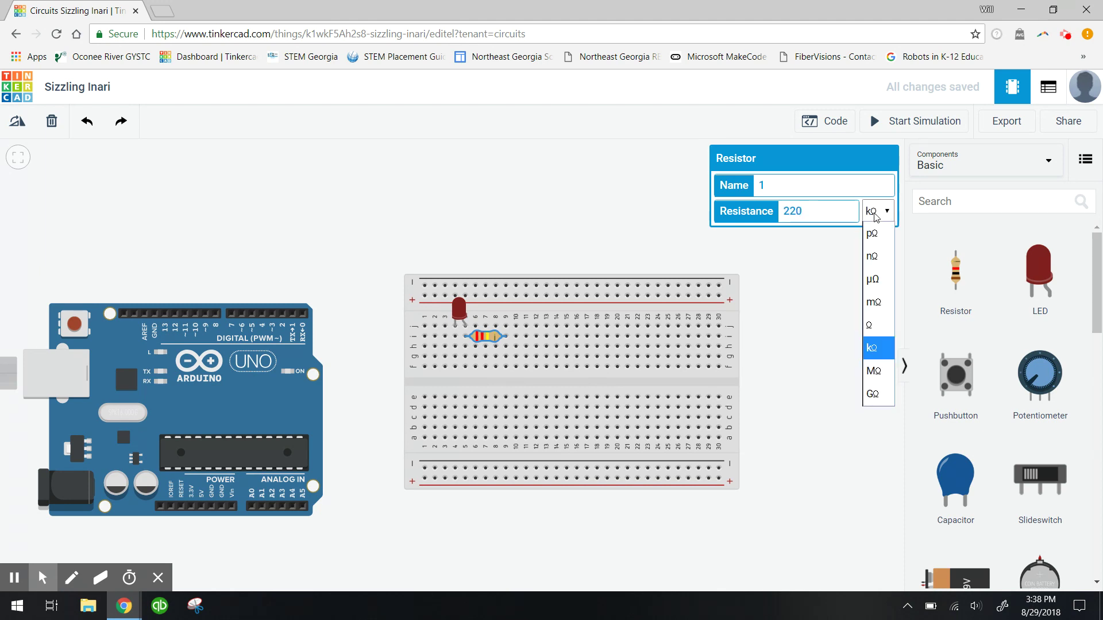
click(877, 325)
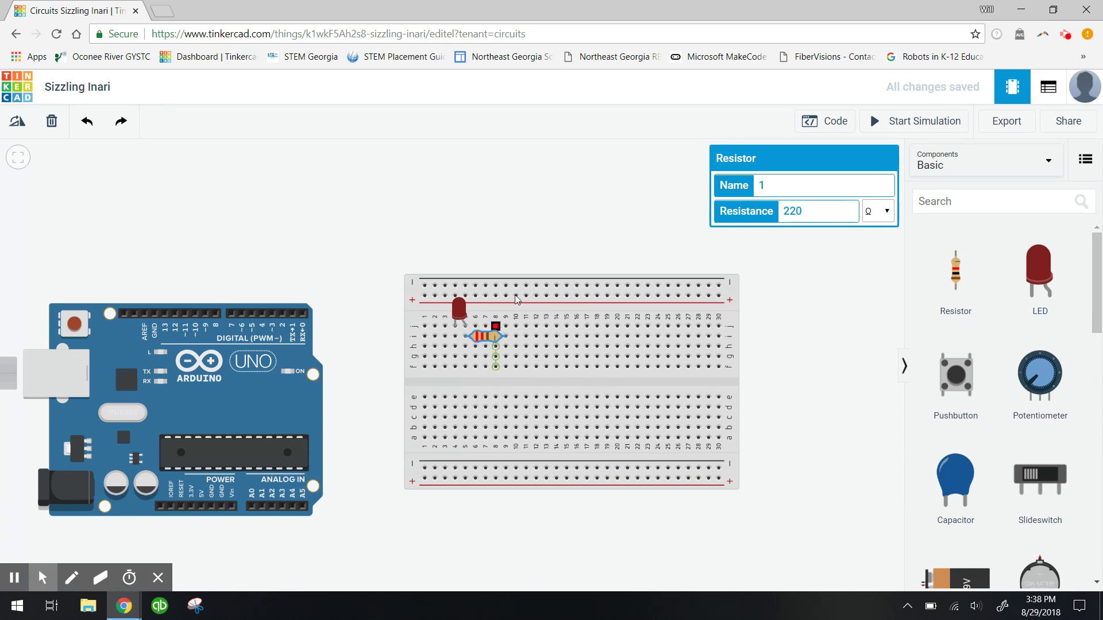
click(538, 247)
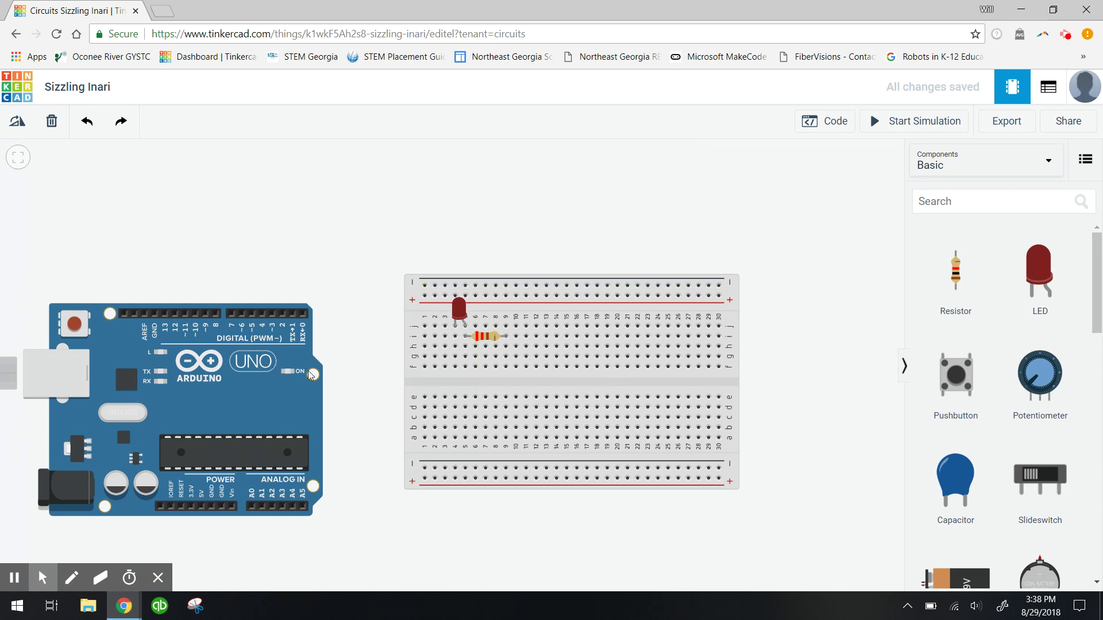
Step: Nudge the Arduino closer and run a black wire from GND over the board to the LED cathode
drag(205, 375, 264, 408)
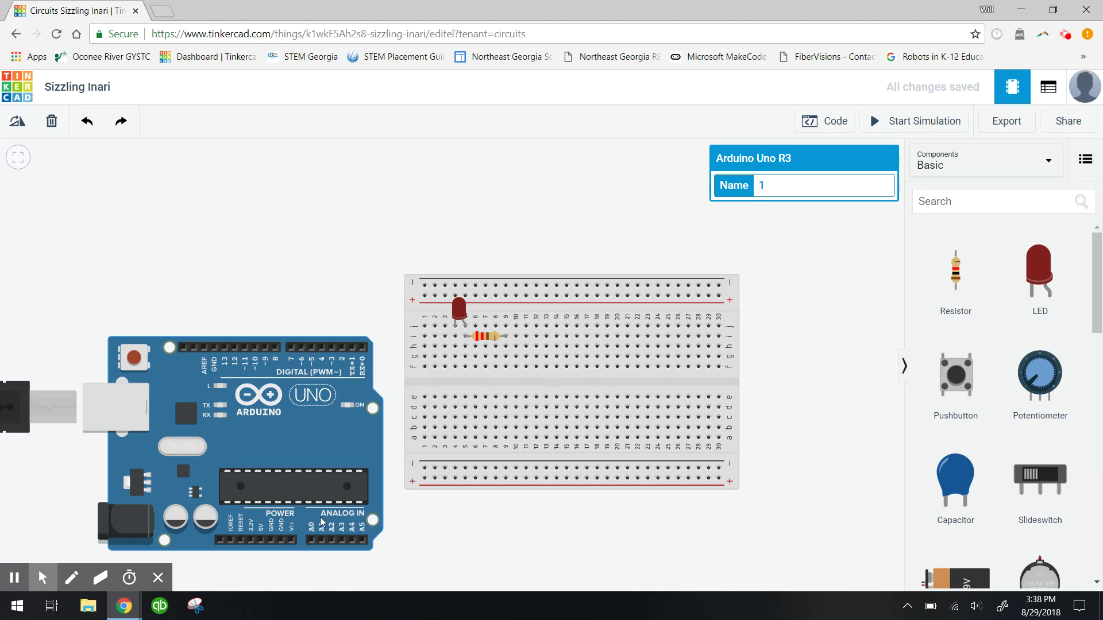
click(214, 349)
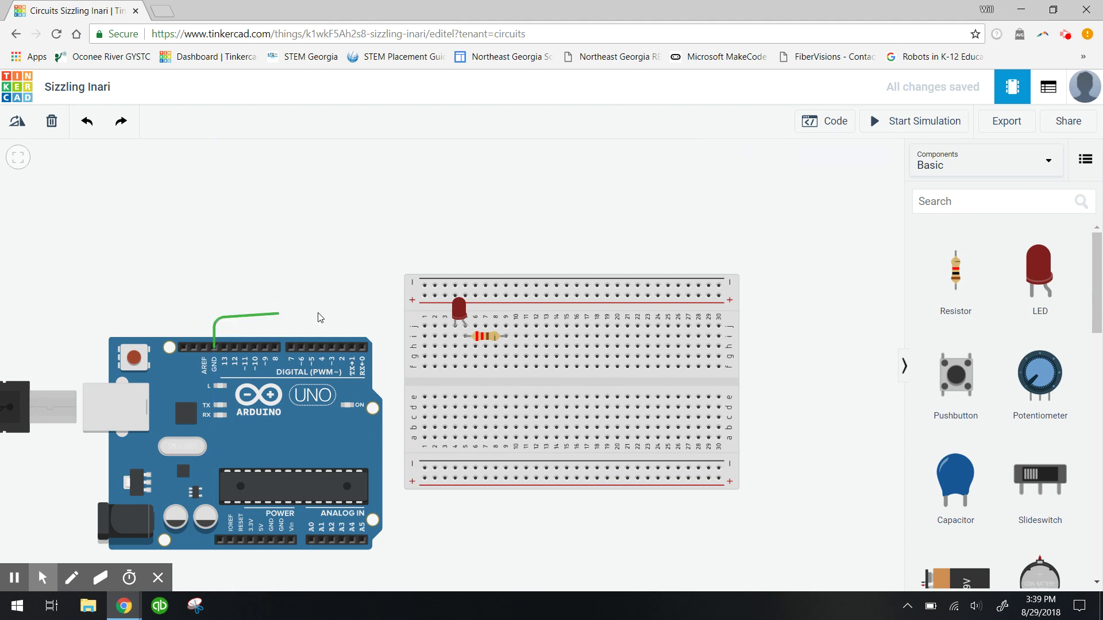
click(381, 318)
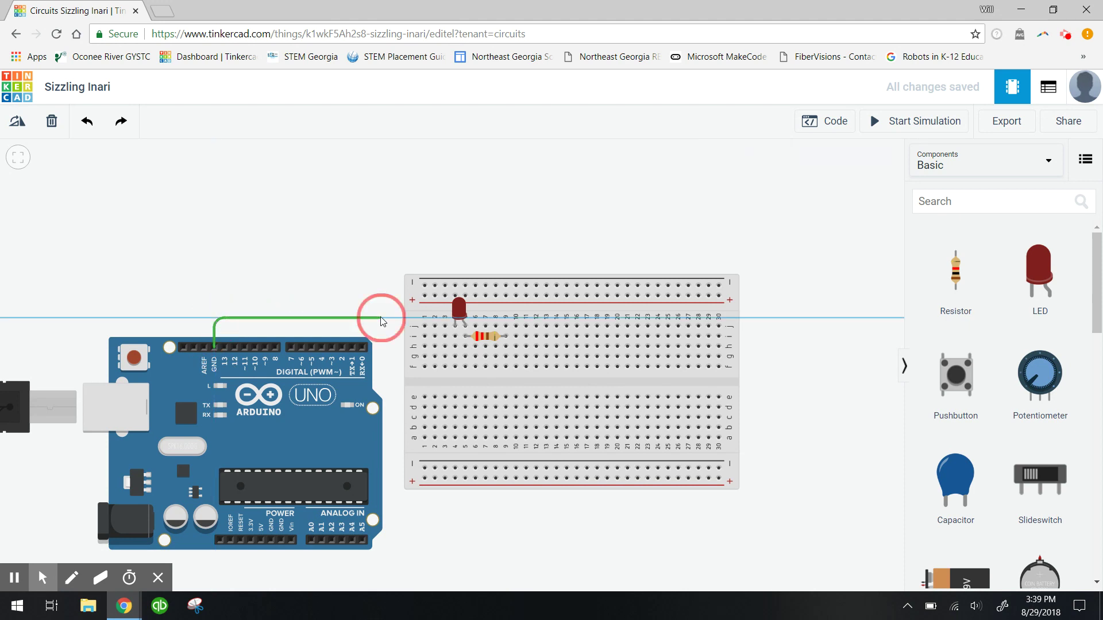
click(383, 347)
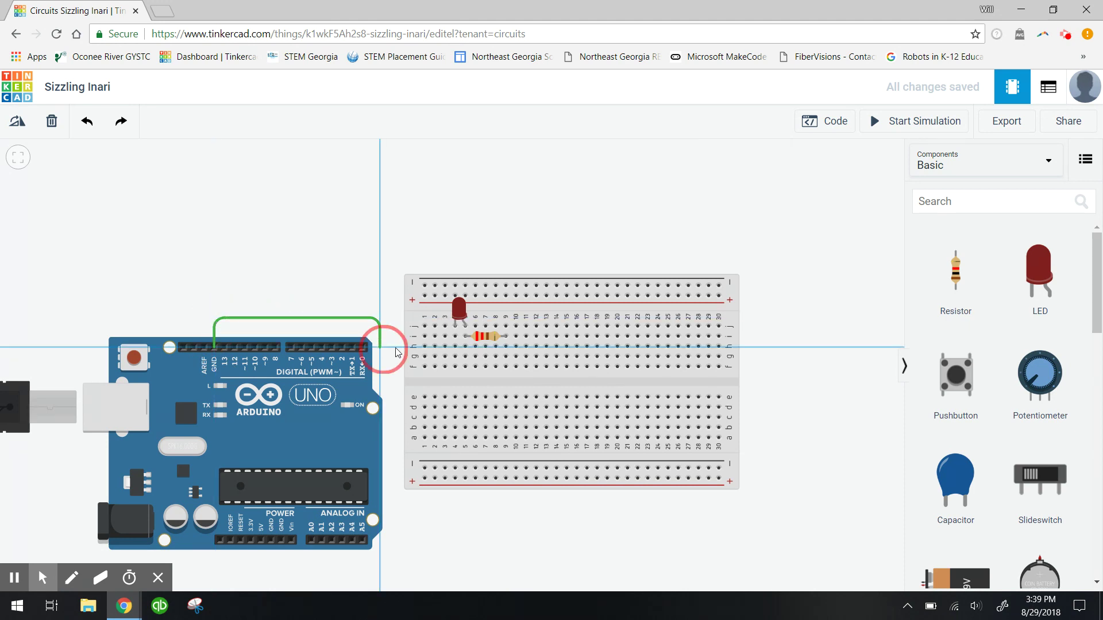
click(455, 337)
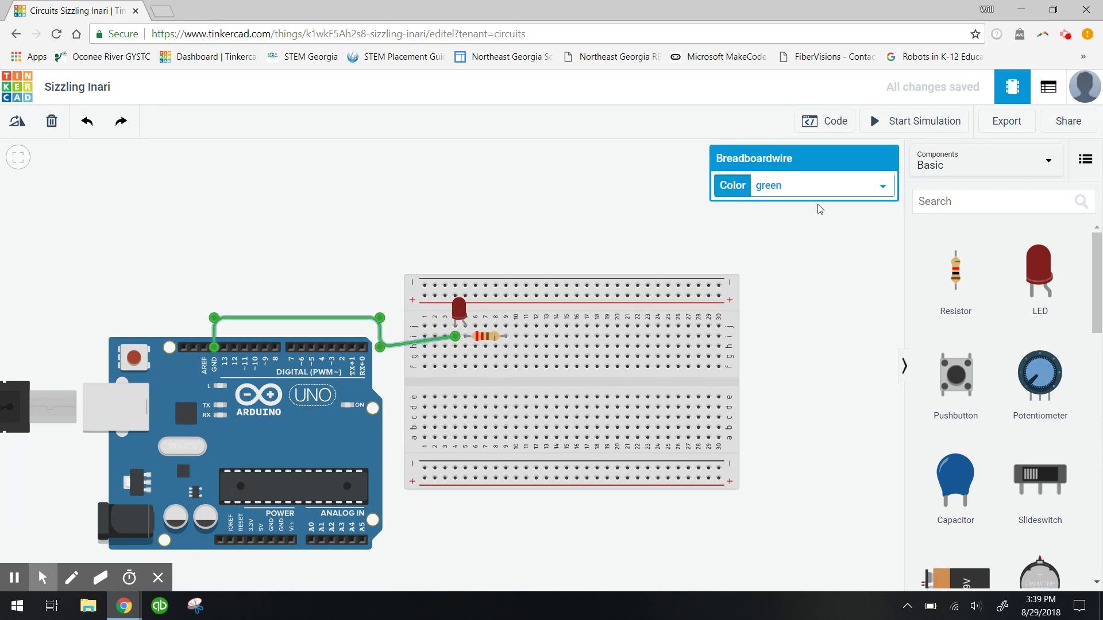
click(880, 190)
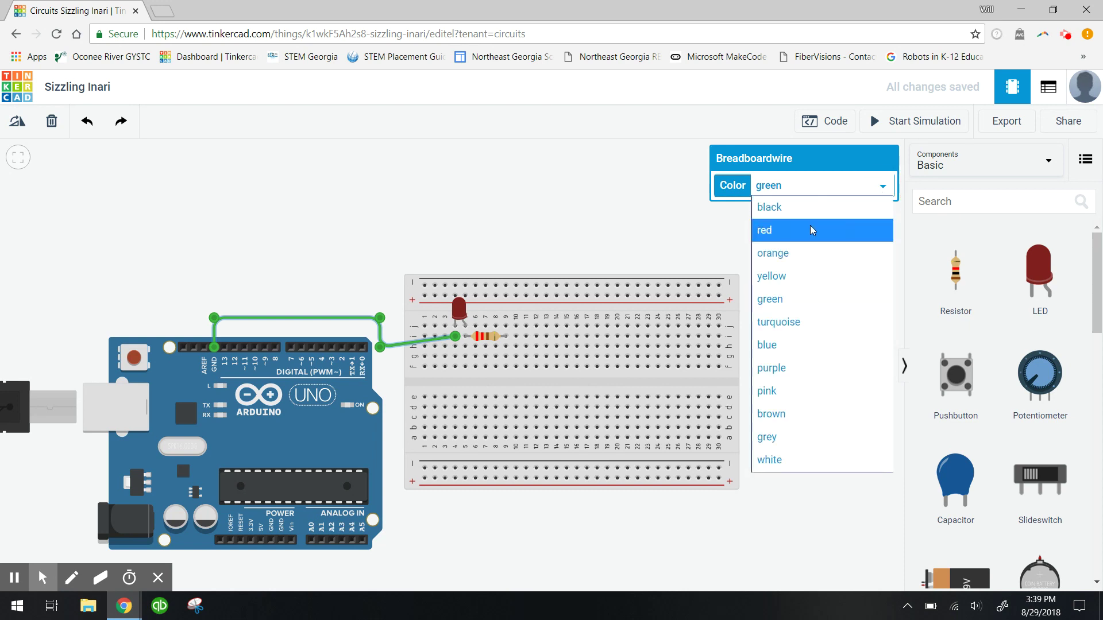
click(798, 208)
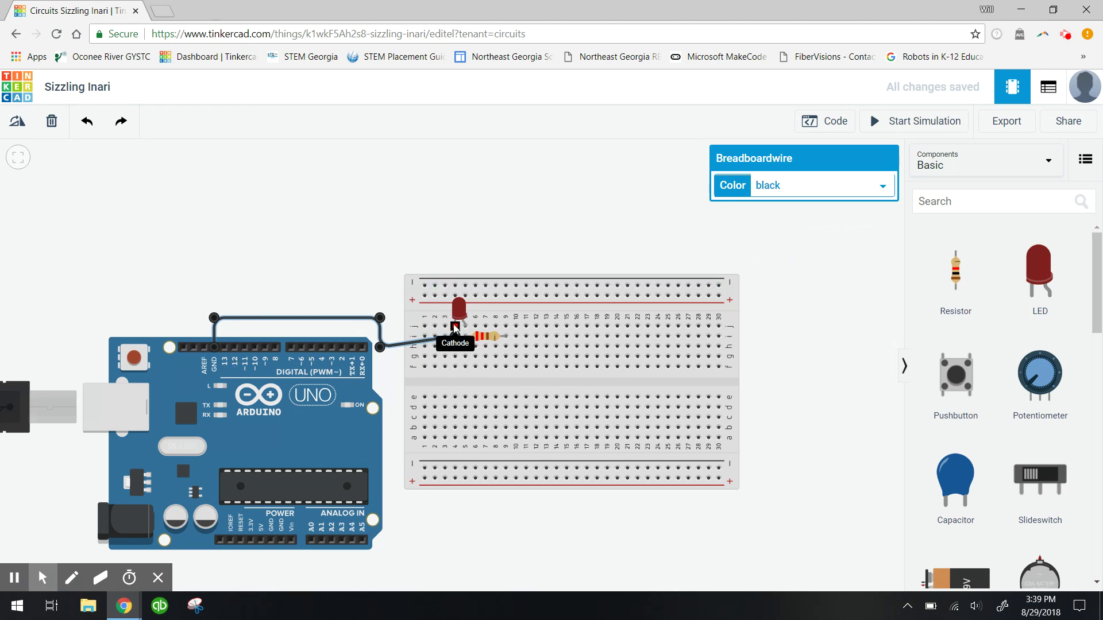
Step: Wire Arduino pin 11 to the resistor's row in red, ending beside the resistor
click(246, 348)
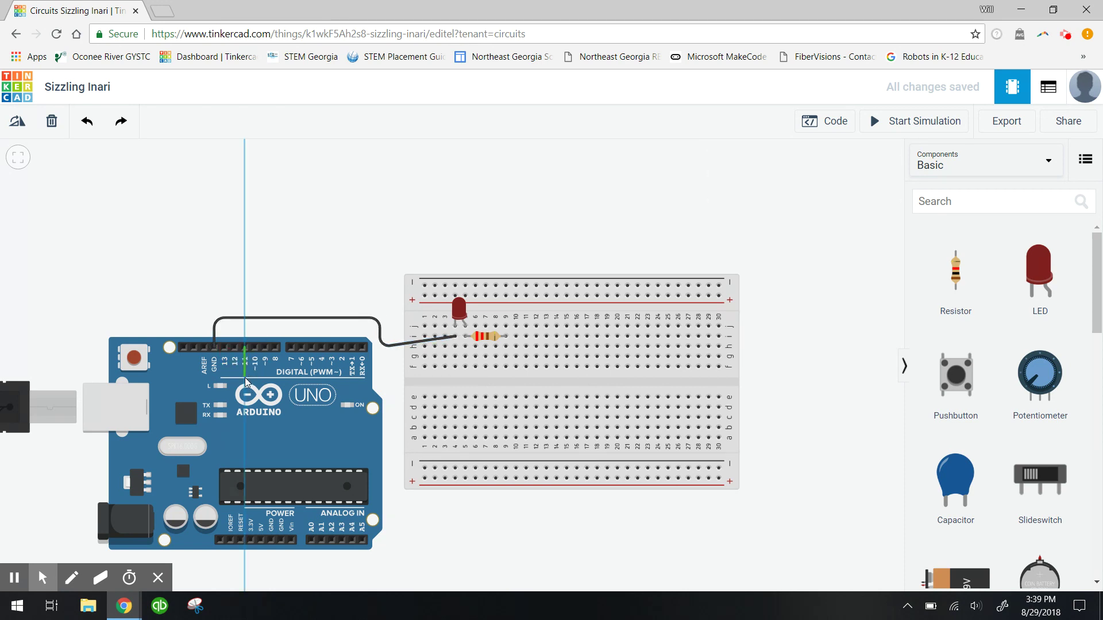
click(245, 379)
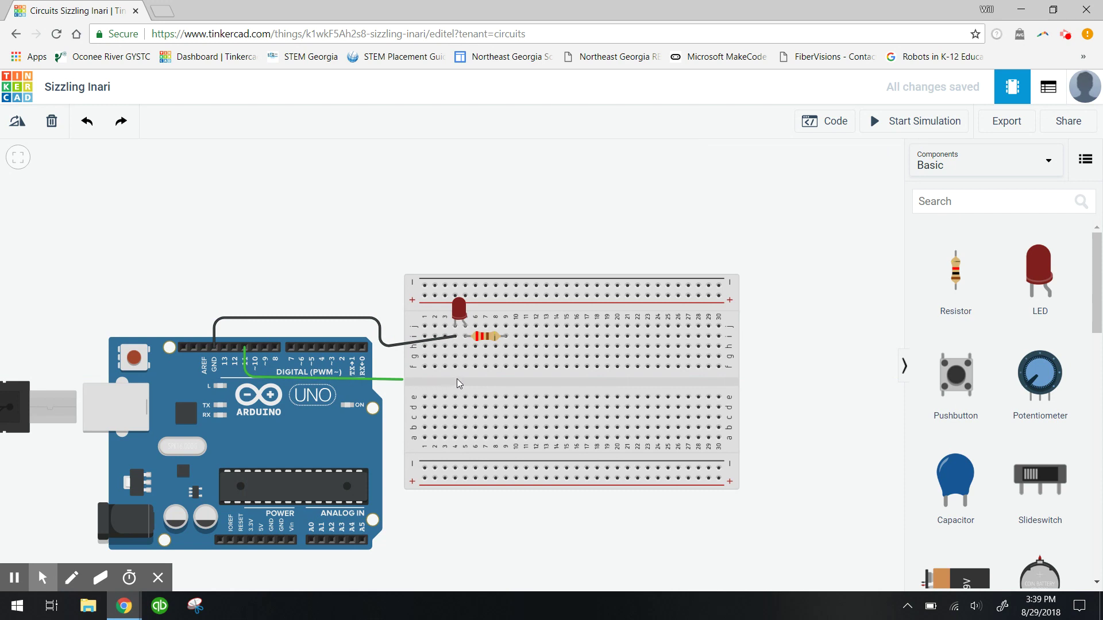
click(508, 379)
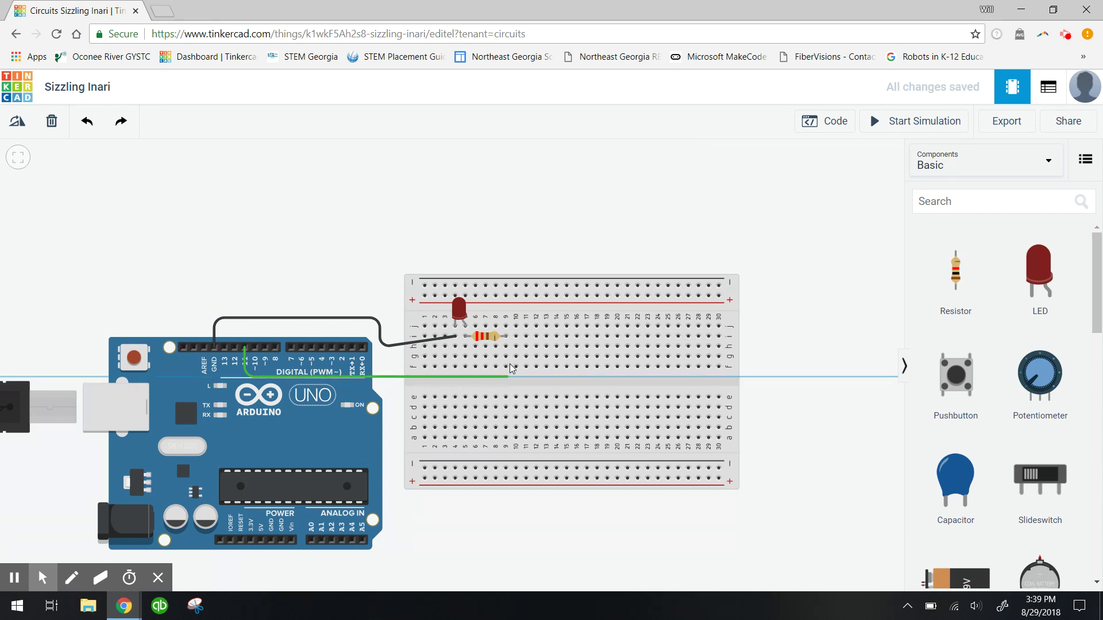
click(506, 347)
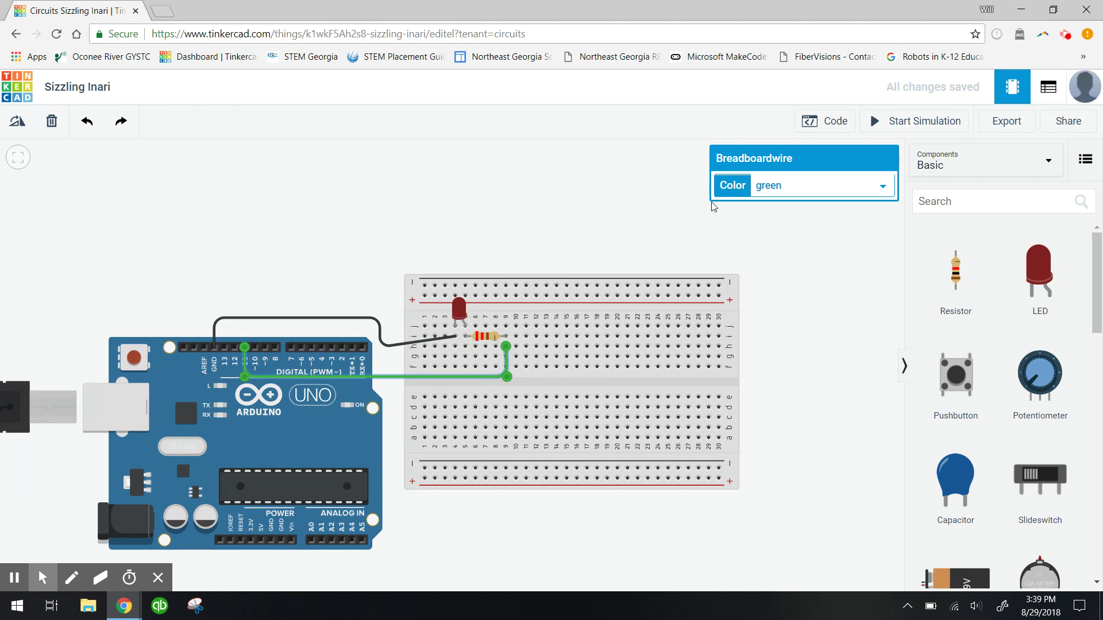
click(789, 187)
click(796, 229)
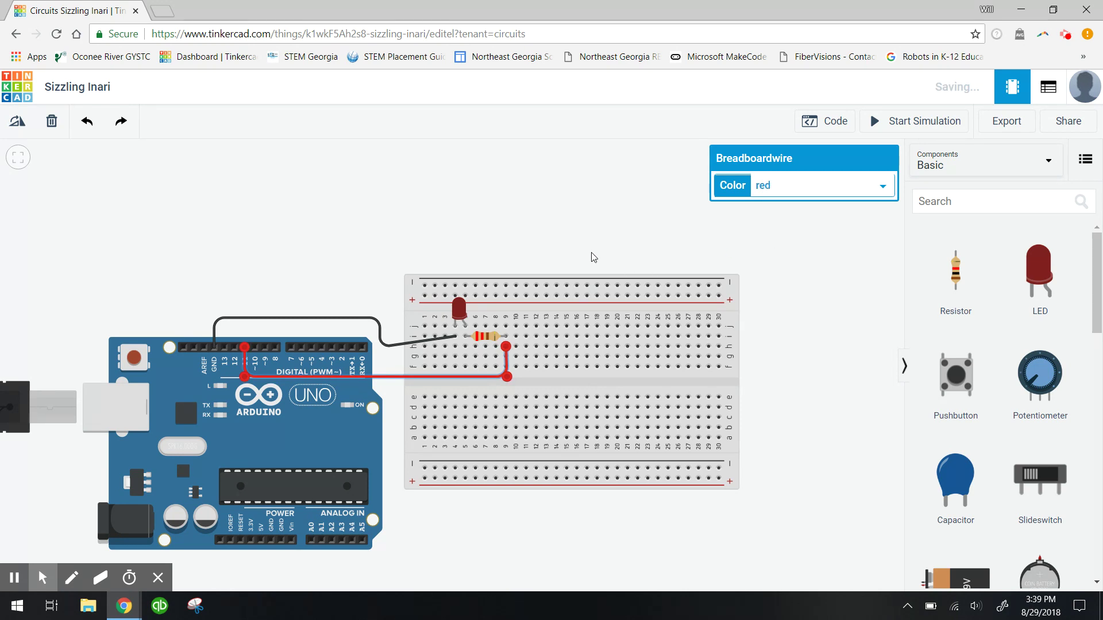
click(531, 219)
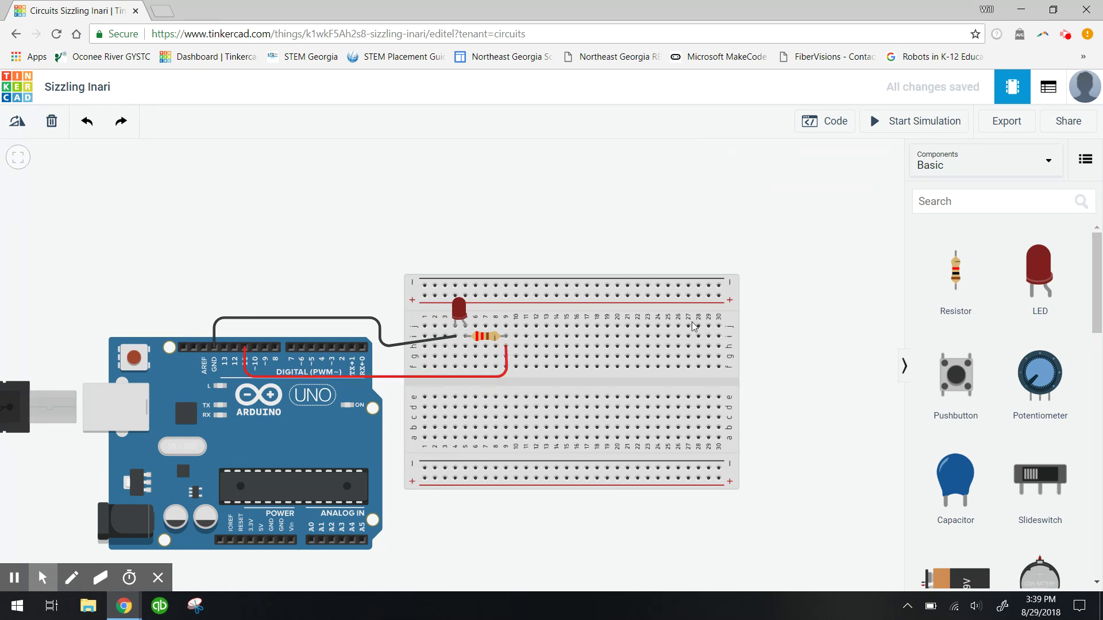
drag(505, 365, 505, 336)
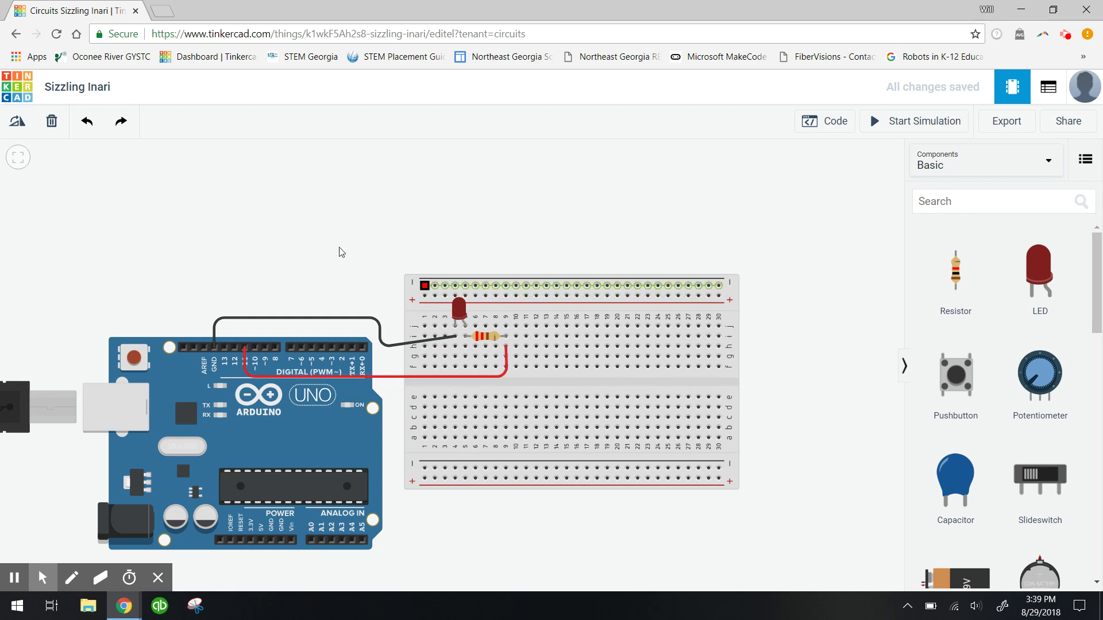
scroll(333, 345, down, 1)
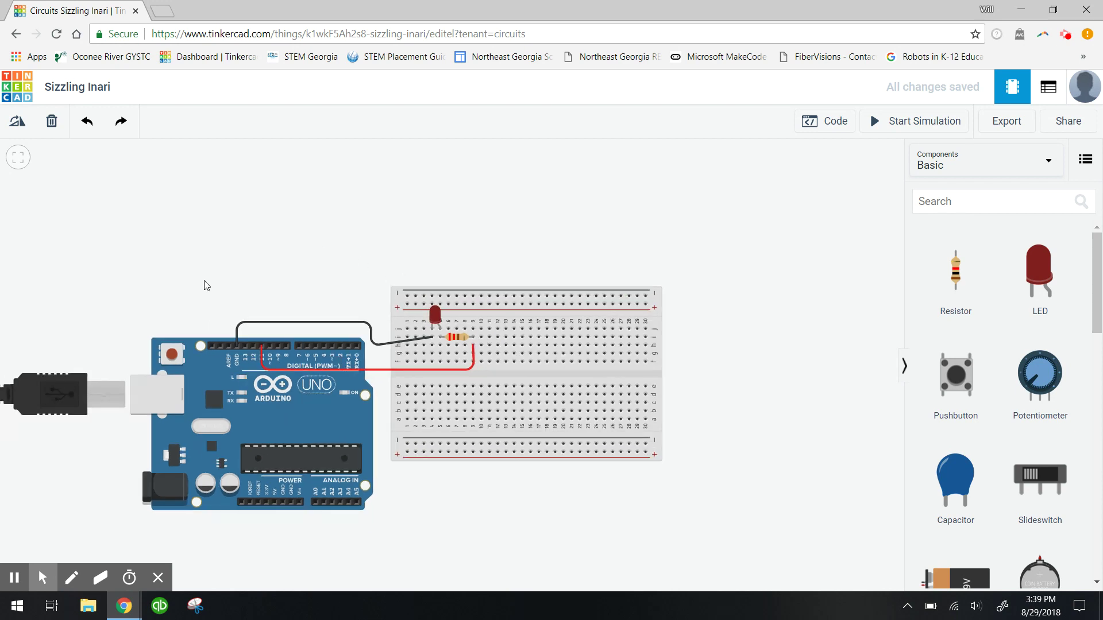
drag(224, 285, 295, 279)
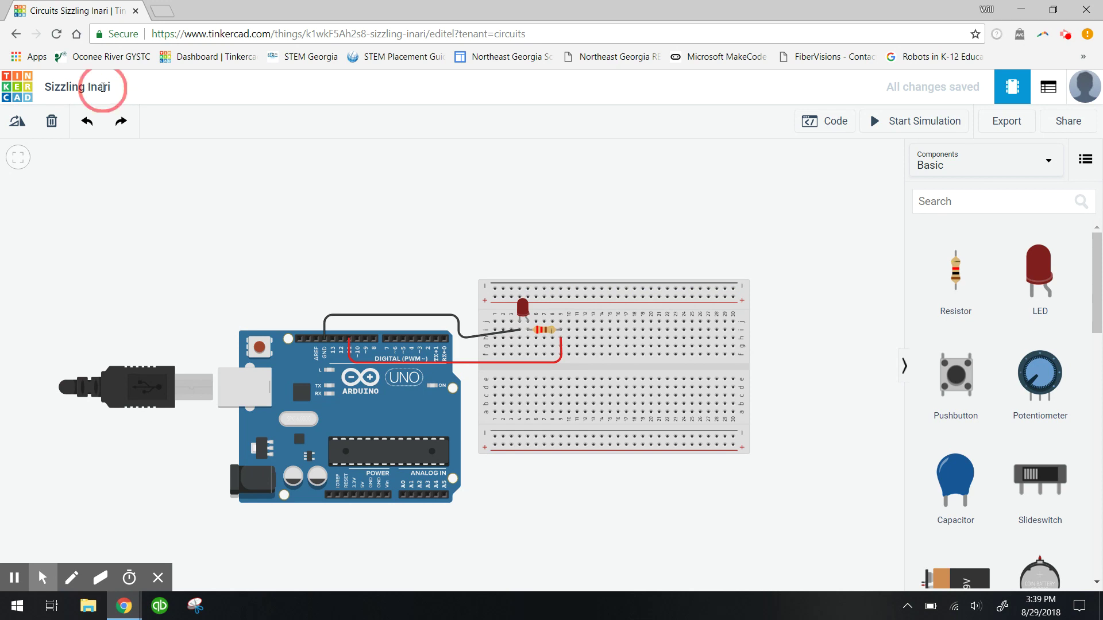
Step: Select the 'Sizzling Inari' title text, then leave the editor for the Tinkercad dashboard
double_click(109, 88)
click(110, 88)
double_click(68, 87)
click(114, 89)
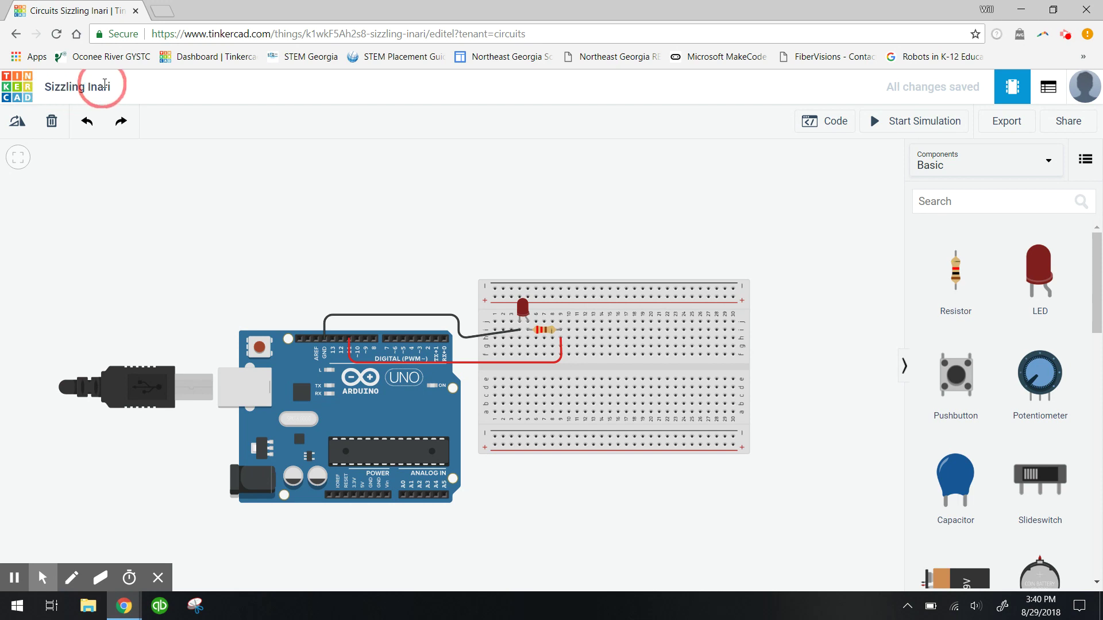
triple_click(108, 87)
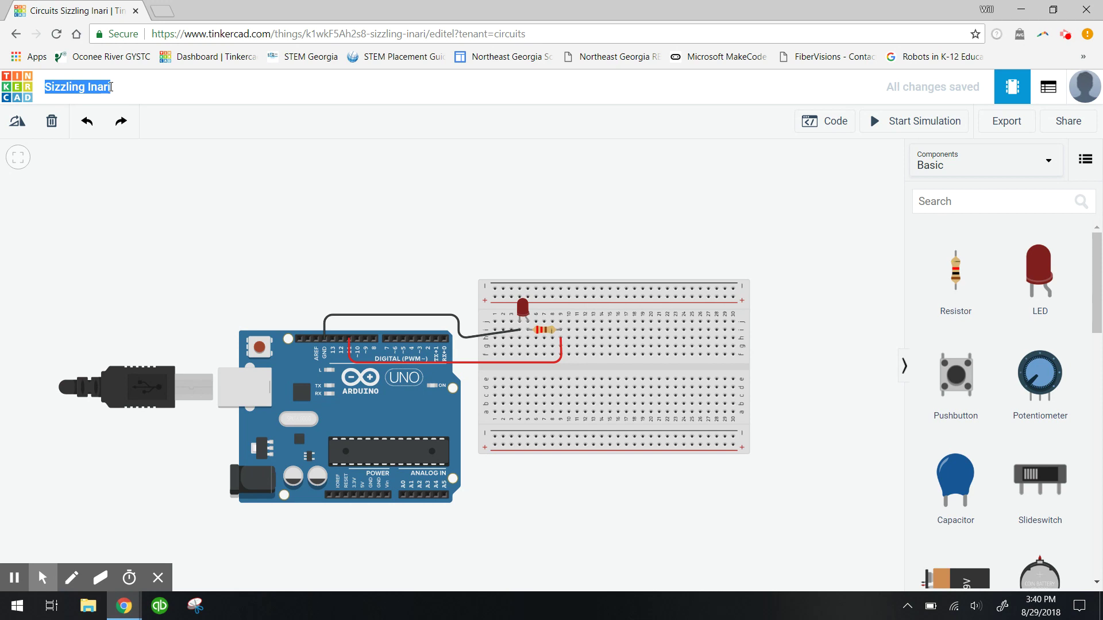
click(242, 205)
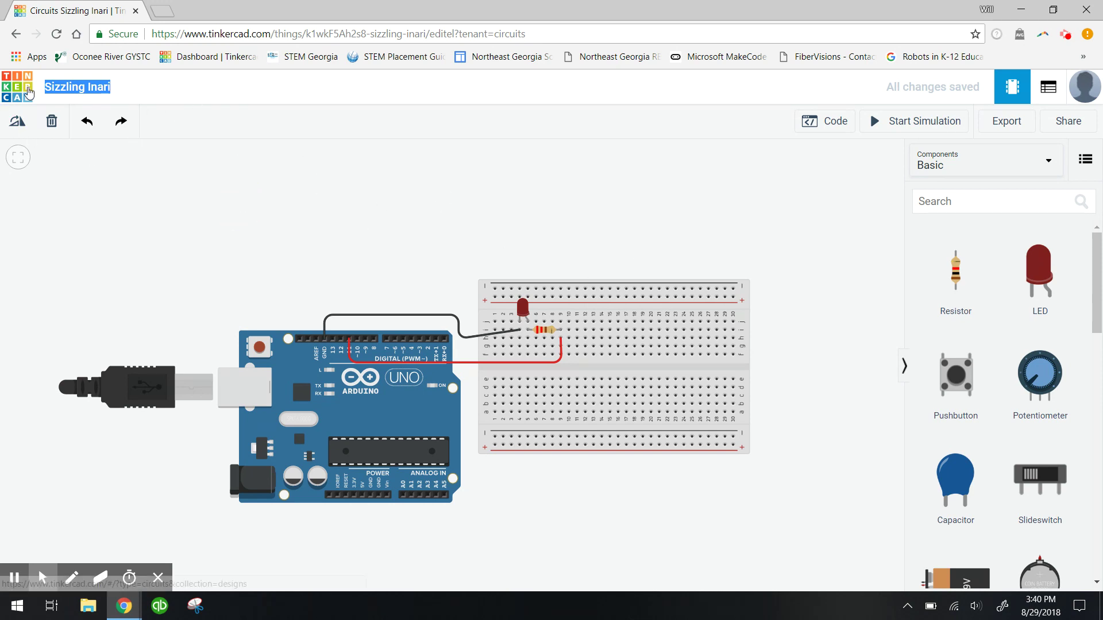
click(16, 96)
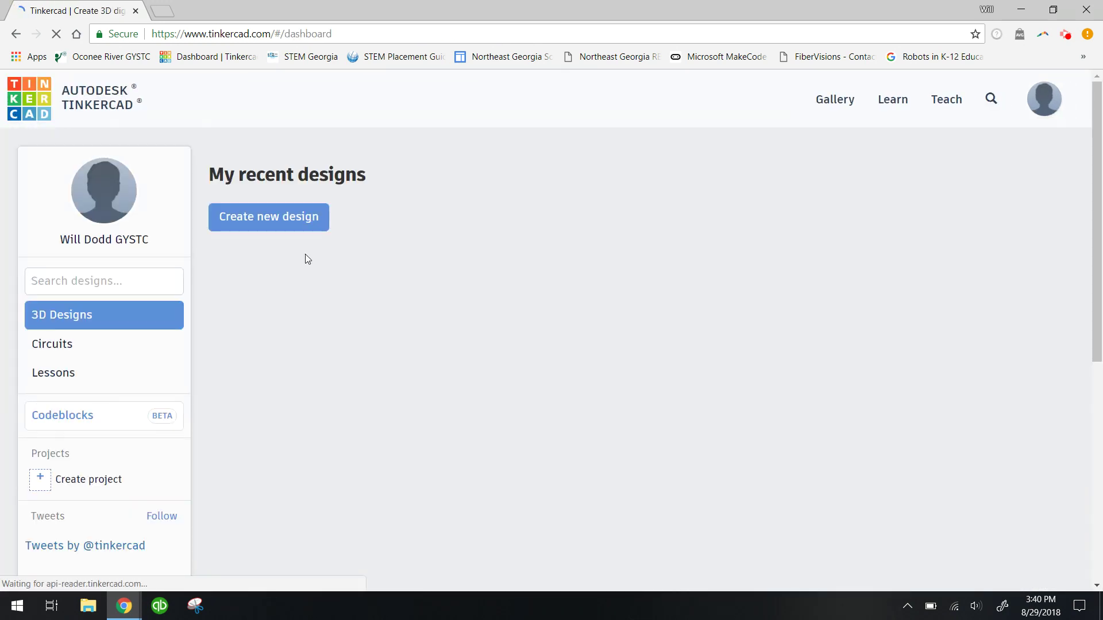
Step: Rename the 'Sizzling Inari' design to 'LED Circuit' in its Properties and save
click(62, 345)
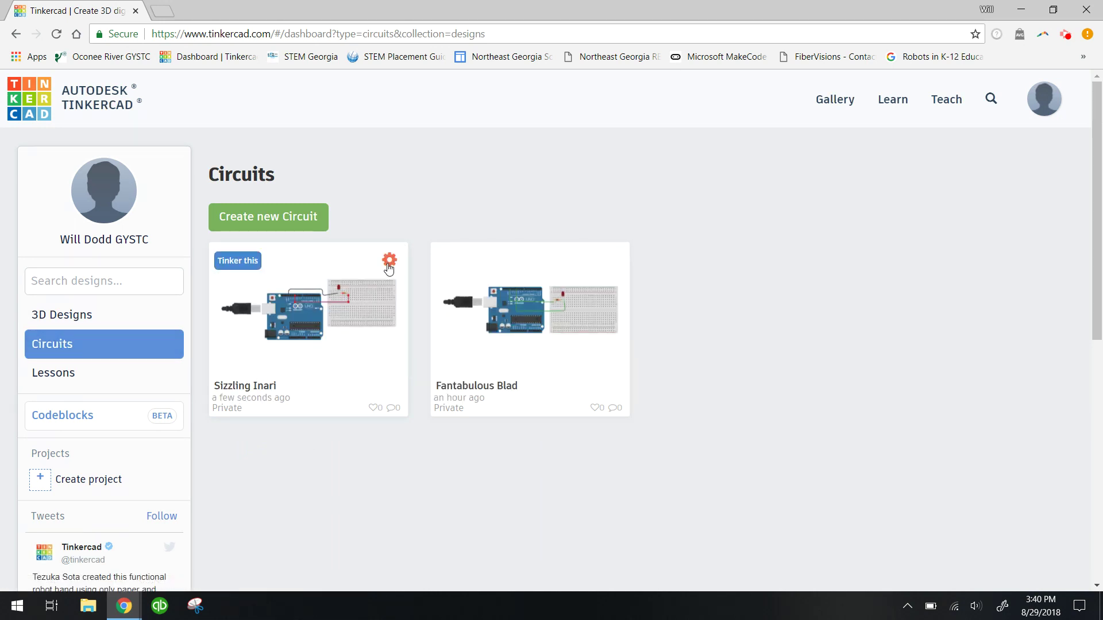
click(389, 262)
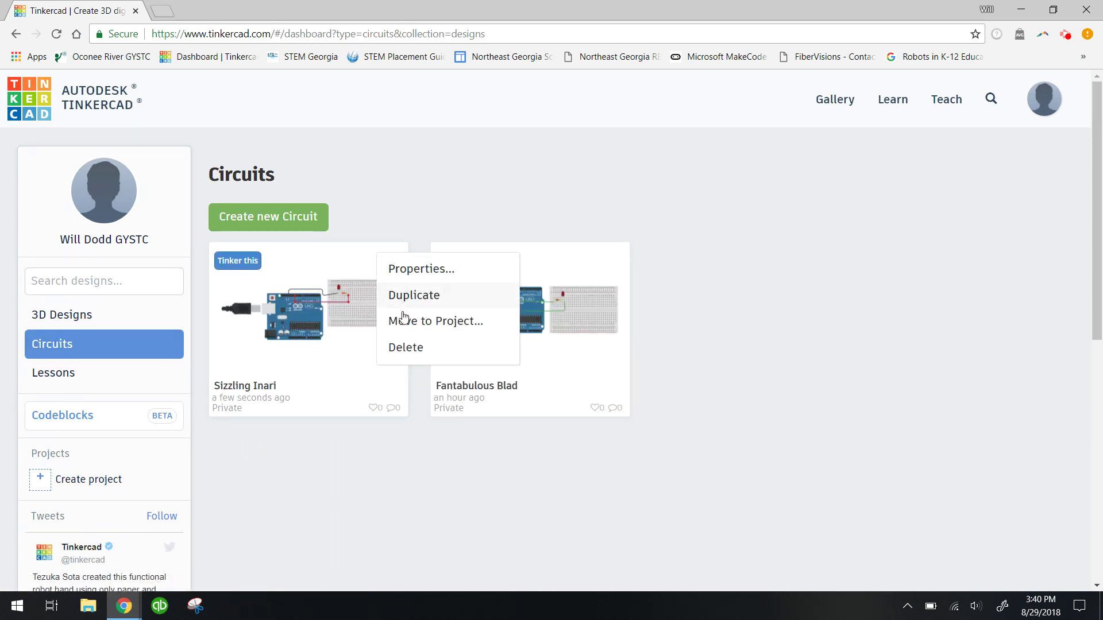
click(394, 270)
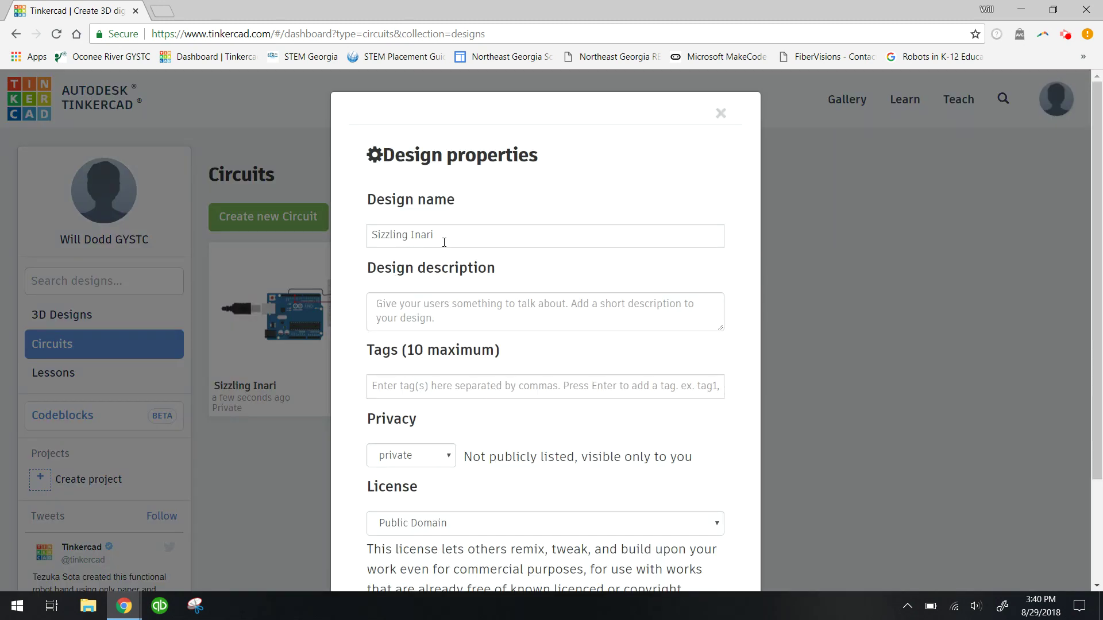
drag(439, 235, 363, 239)
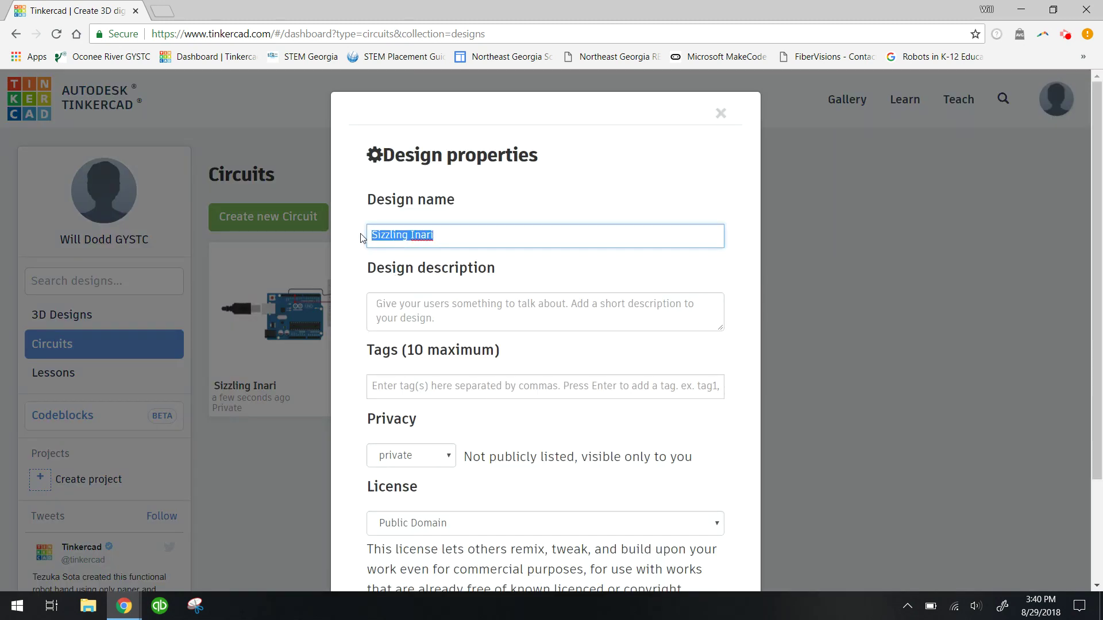
text(LED Circuit)
scroll(573, 390, down, 3)
click(651, 515)
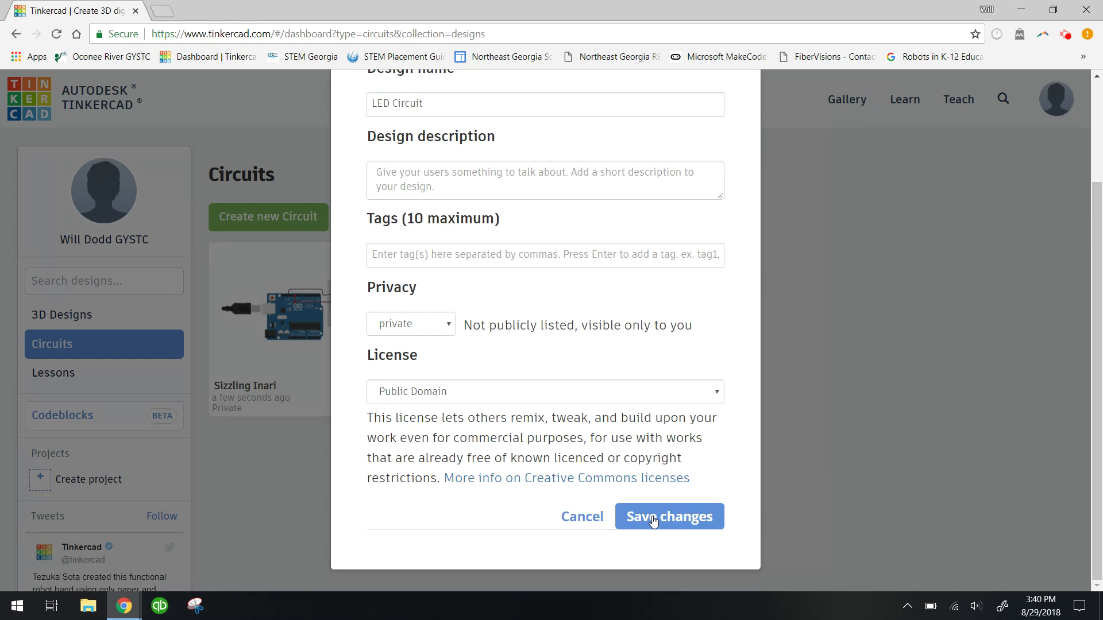